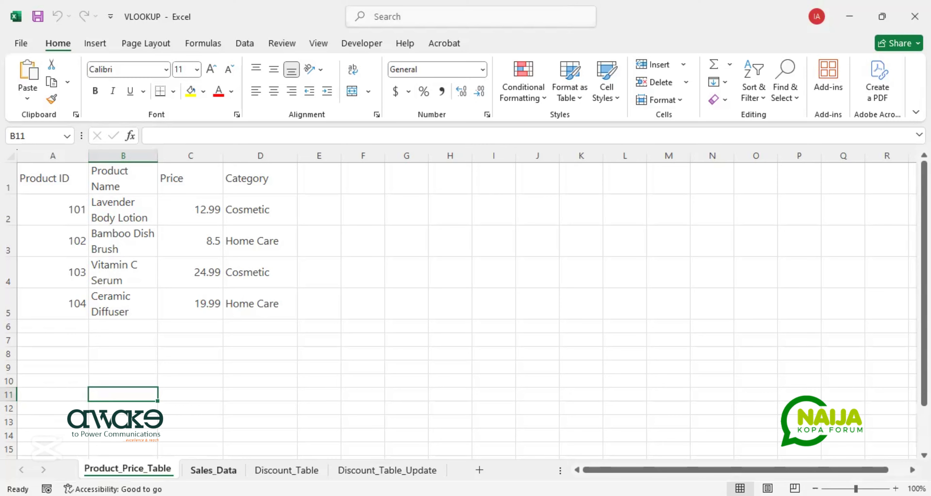
# Look through the Sales_Data, Discount_Table and Discount_Table_Update sheets to see the data they hold
pyautogui.click(213, 471)
pyautogui.click(286, 470)
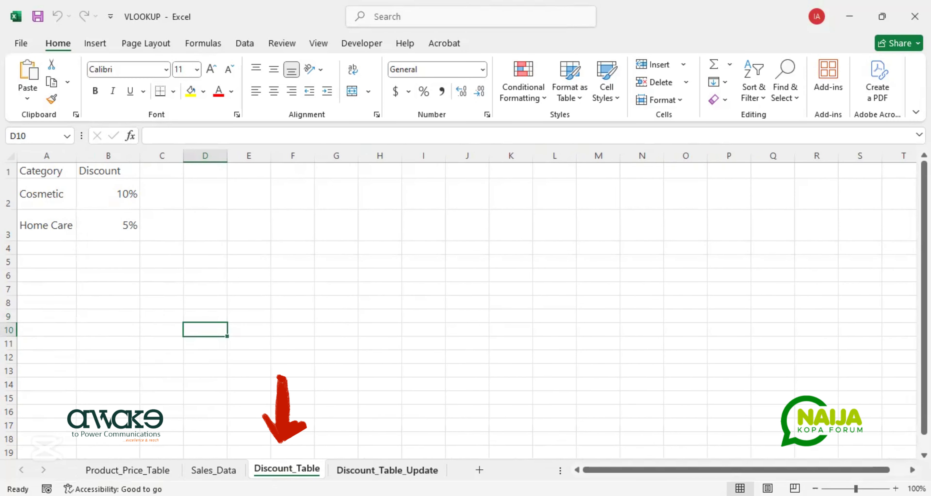
pyautogui.hotkey('ctrl', 'pagedown')
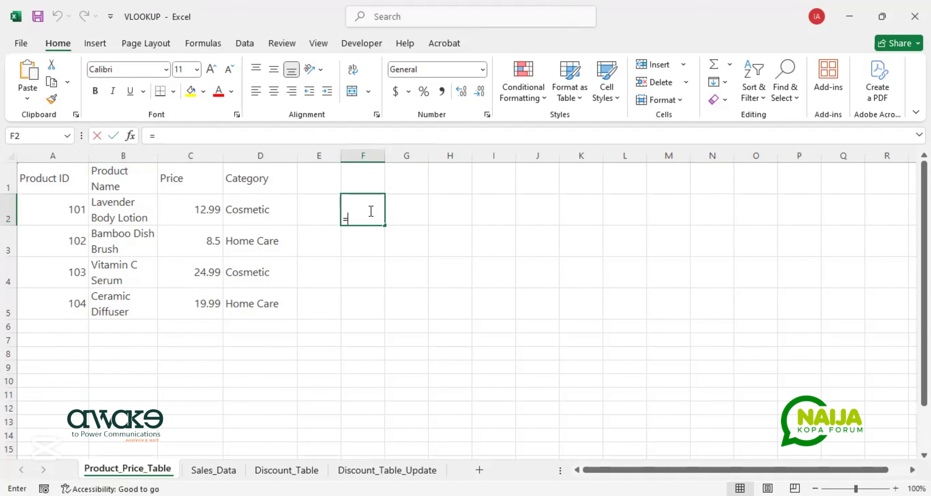
pyautogui.write('=V')
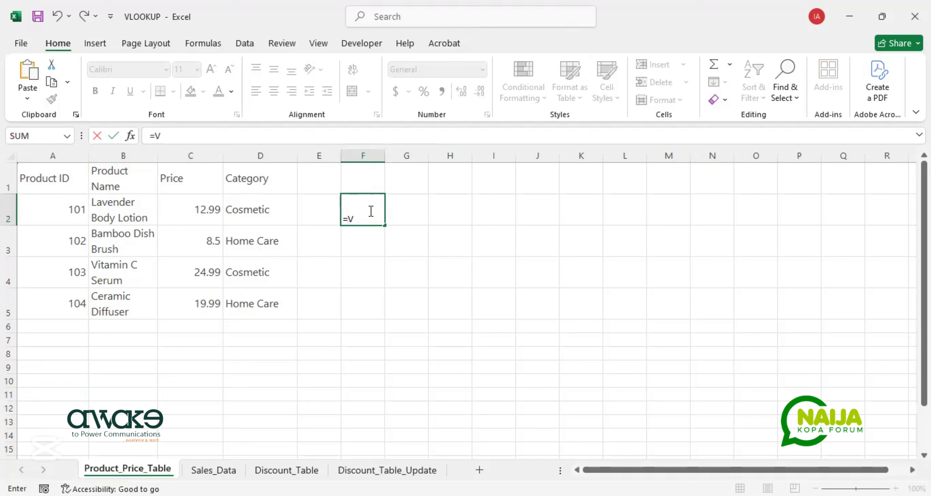
pyautogui.write('LOOKUP(')
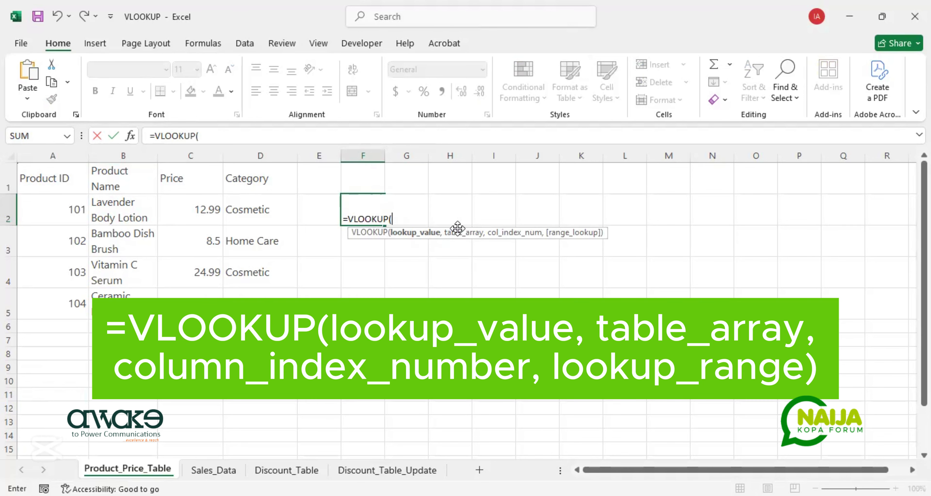
pyautogui.write(',')
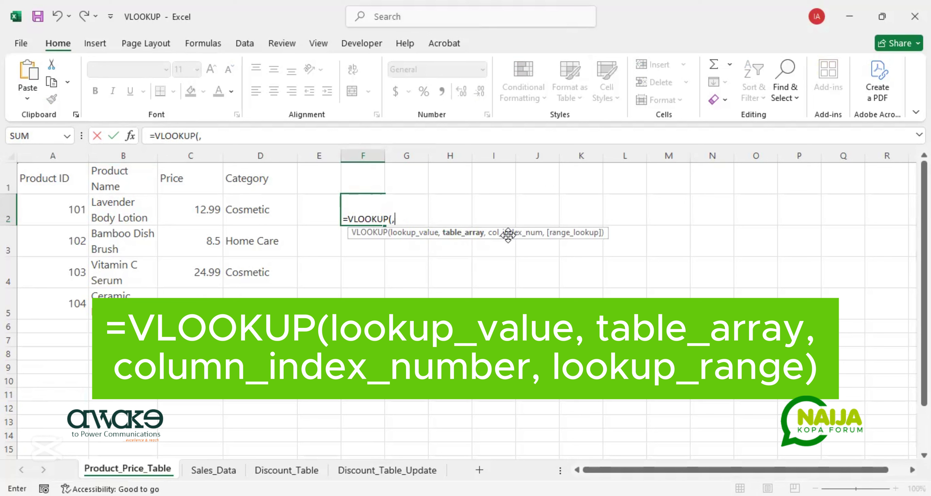
pyautogui.write(',')
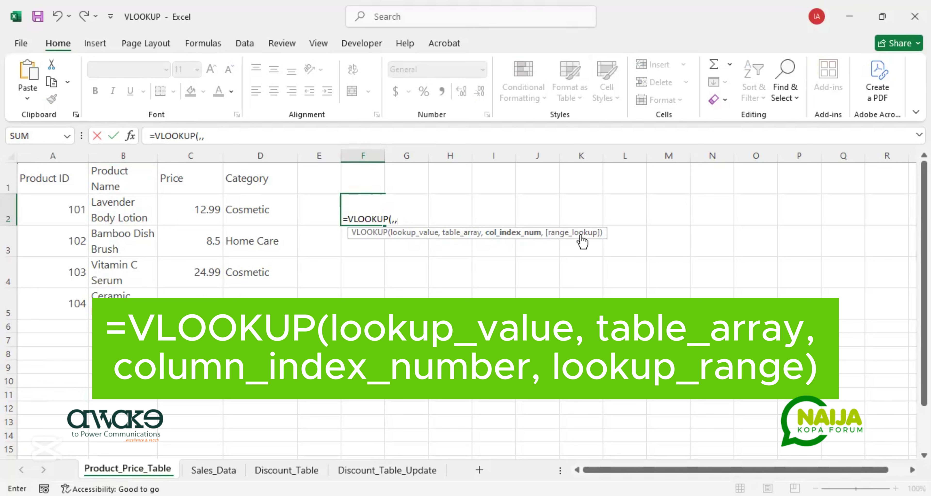
pyautogui.write(',')
pyautogui.press('BackSpace')
pyautogui.press('BackSpace')
pyautogui.press('BackSpace')
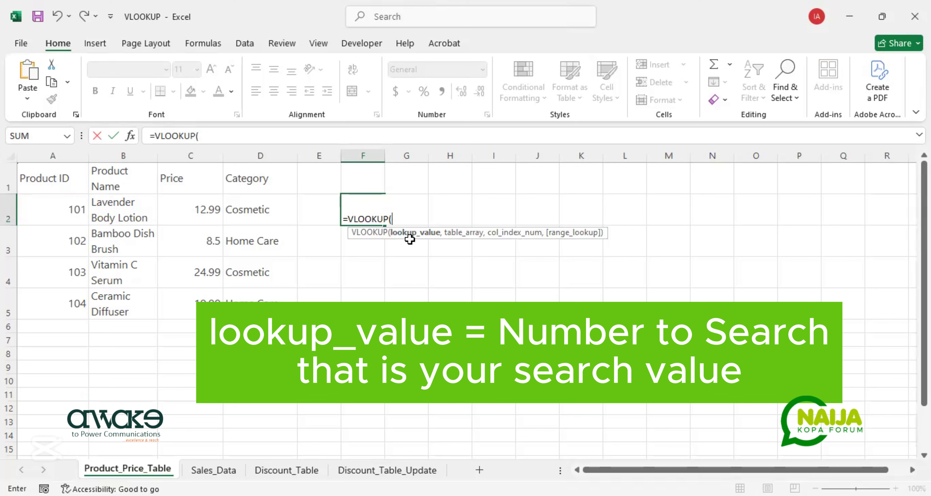
pyautogui.write(',')
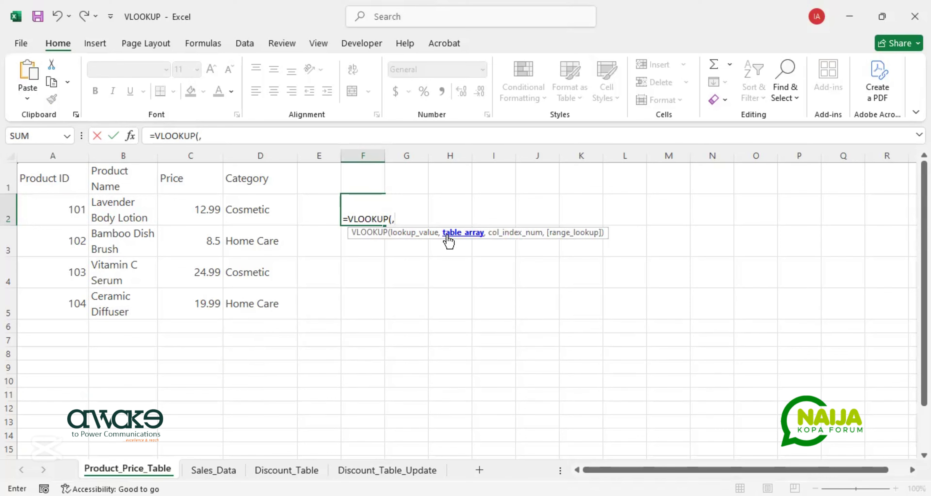
pyautogui.write(',')
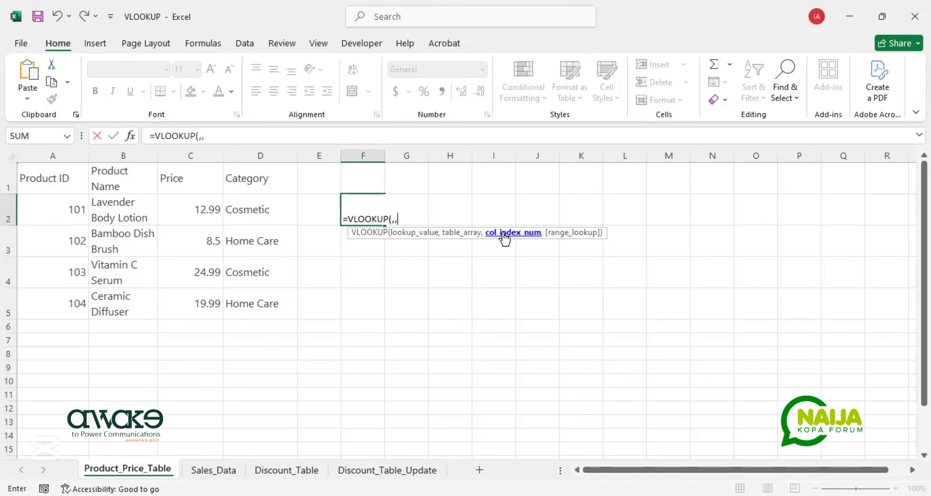
pyautogui.write(',')
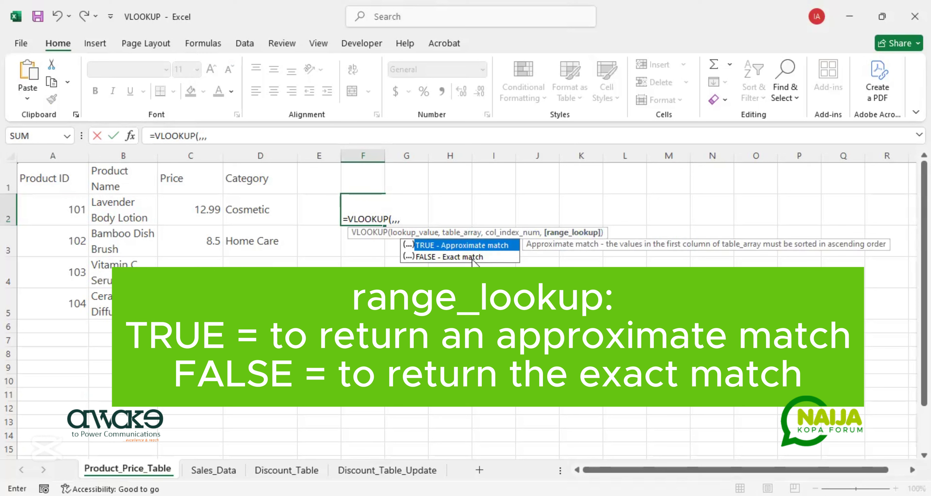
pyautogui.press('Escape')
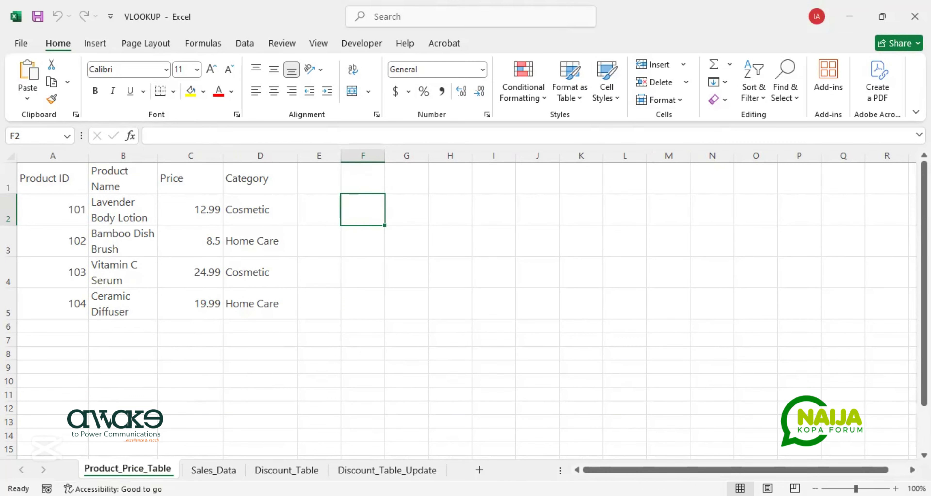
# In cell D2 of Sales_Data, enter a VLOOKUP of B2 in Product_Price_Table A1:D5, returning column 3 with exact match FALSE
pyautogui.hotkey('ctrl', 'pagedown')
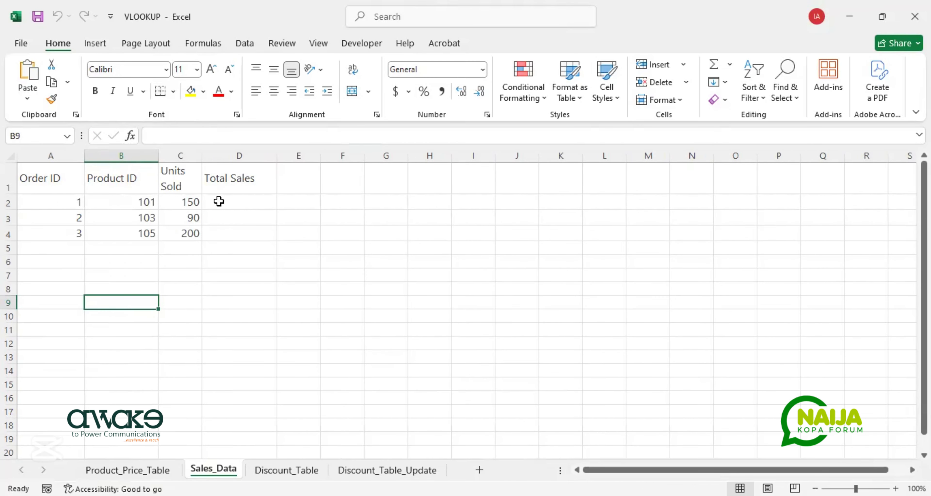
pyautogui.click(228, 204)
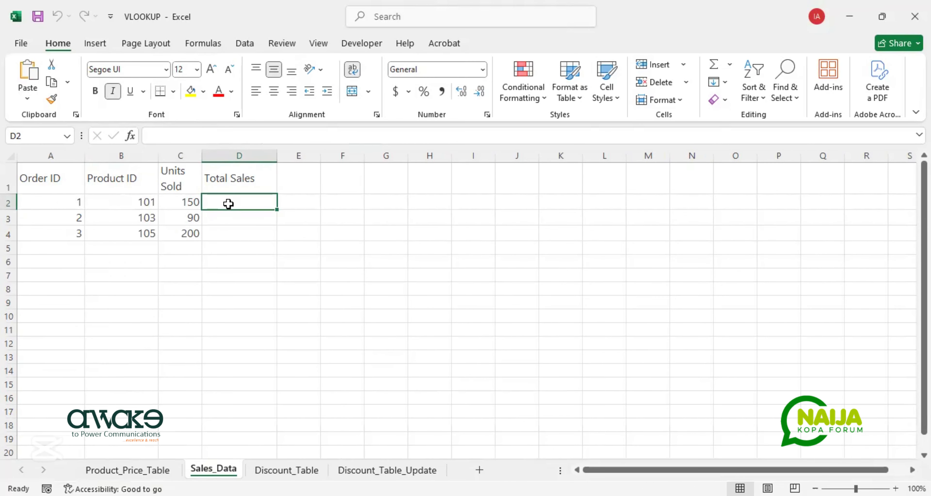
pyautogui.write('=')
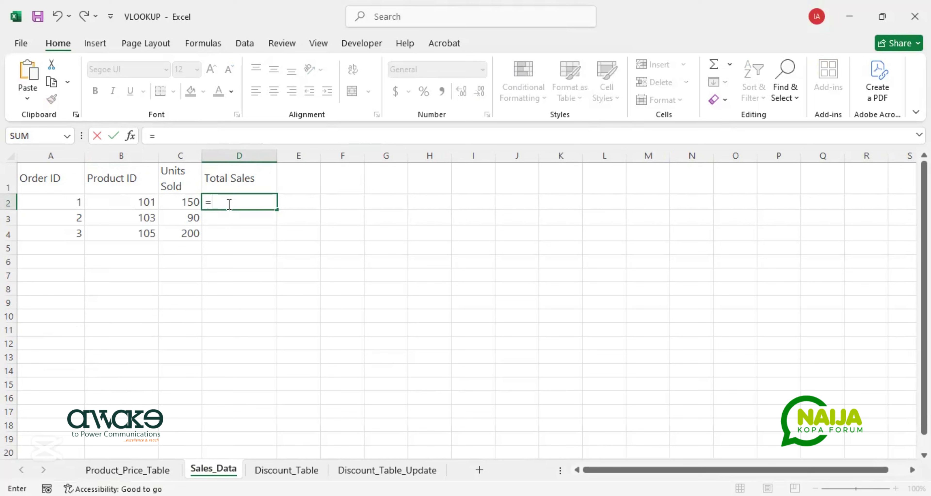
pyautogui.write('VLOOKUP(')
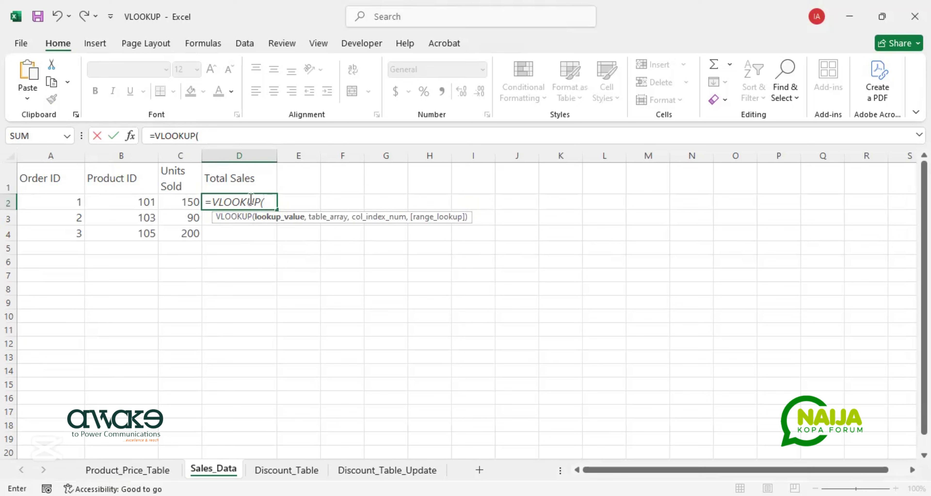
pyautogui.write('b2')
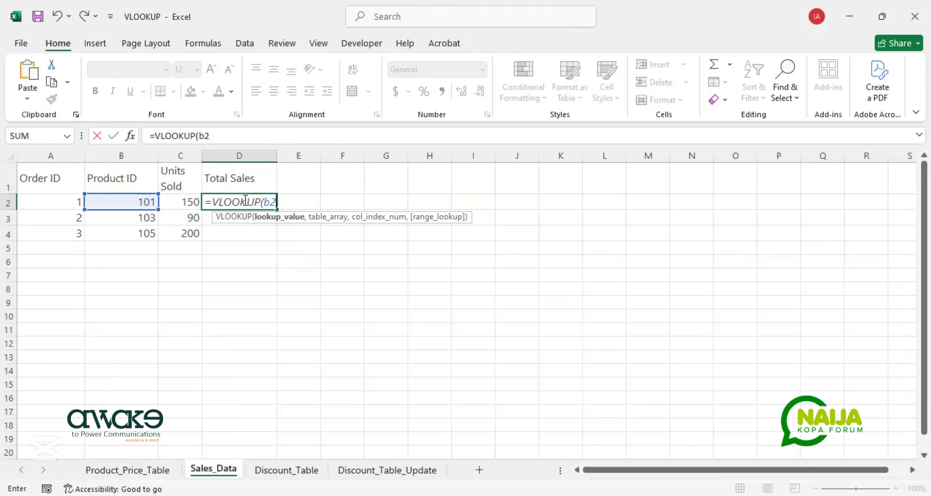
pyautogui.write(',')
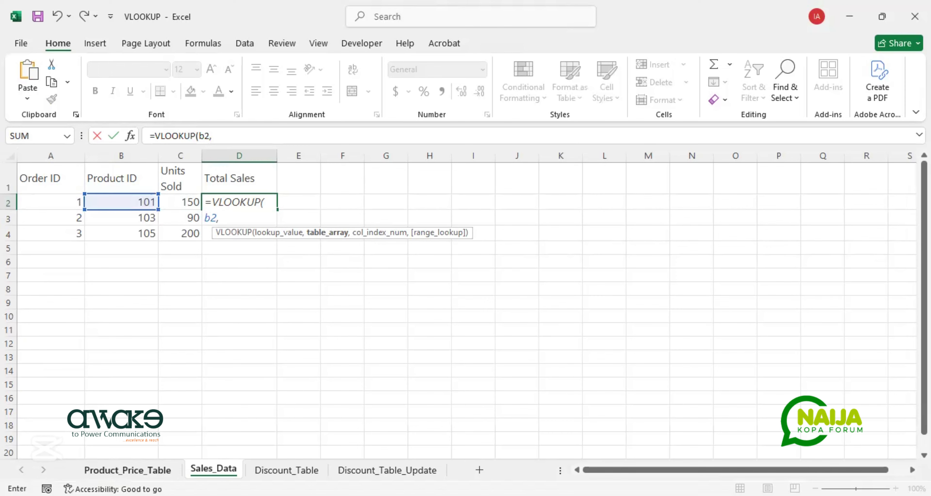
pyautogui.click(127, 470)
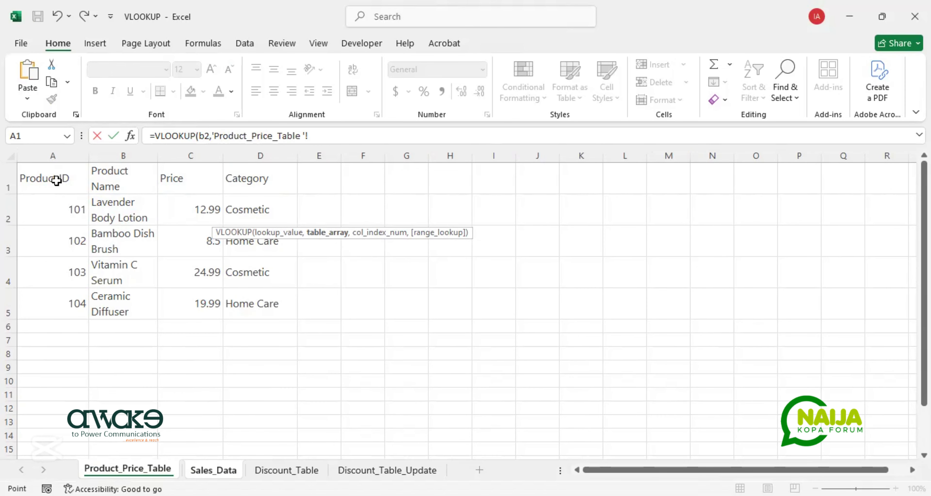
pyautogui.moveTo(56, 180); pyautogui.dragTo(257, 291)
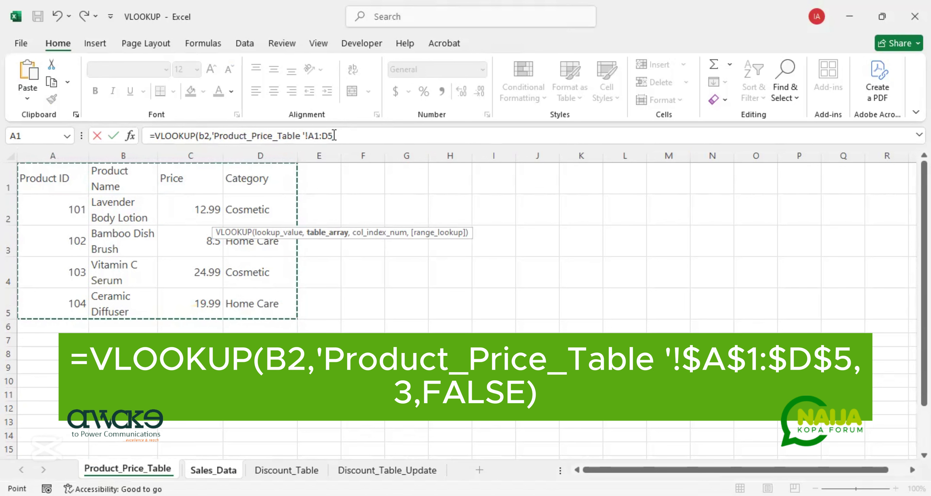
pyautogui.write(',3')
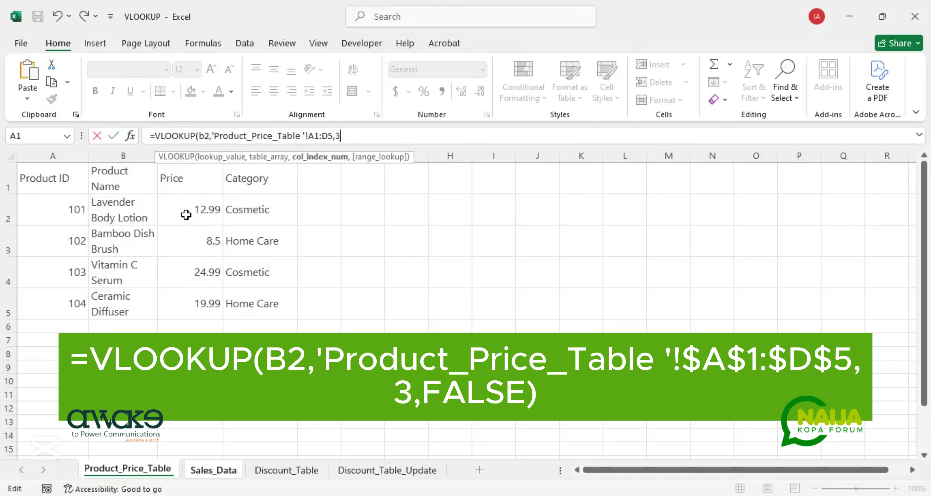
pyautogui.write(',')
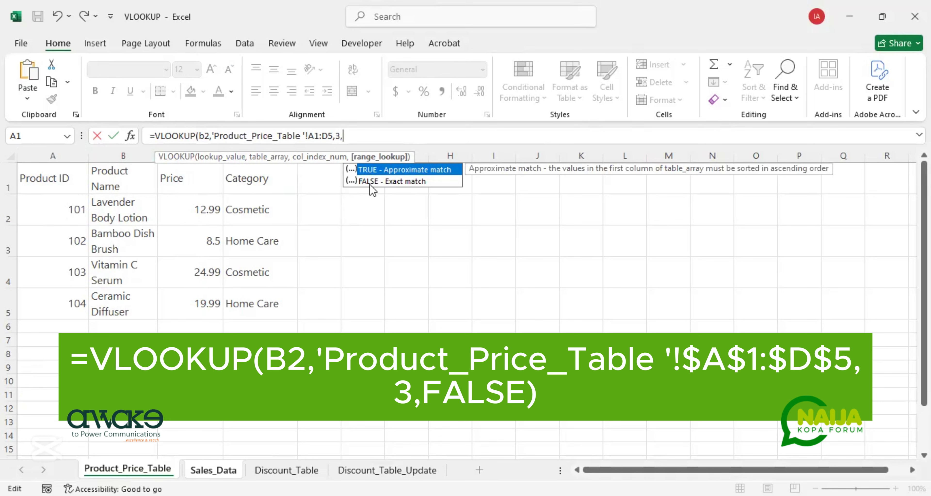
pyautogui.doubleClick(369, 182)
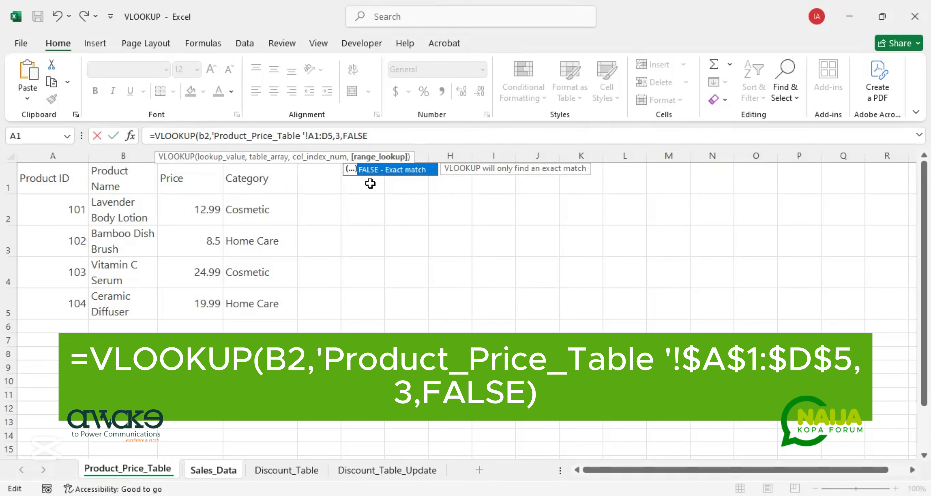
pyautogui.write(')')
# Make the lookup range in D2's formula absolute as $A$1:$D$5 and fill the formula down to D4
pyautogui.click(317, 139)
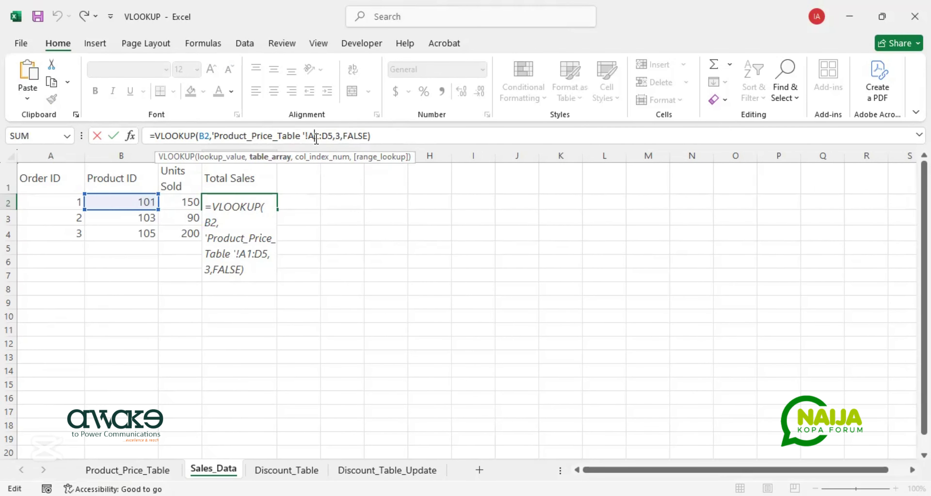
pyautogui.press('F4')
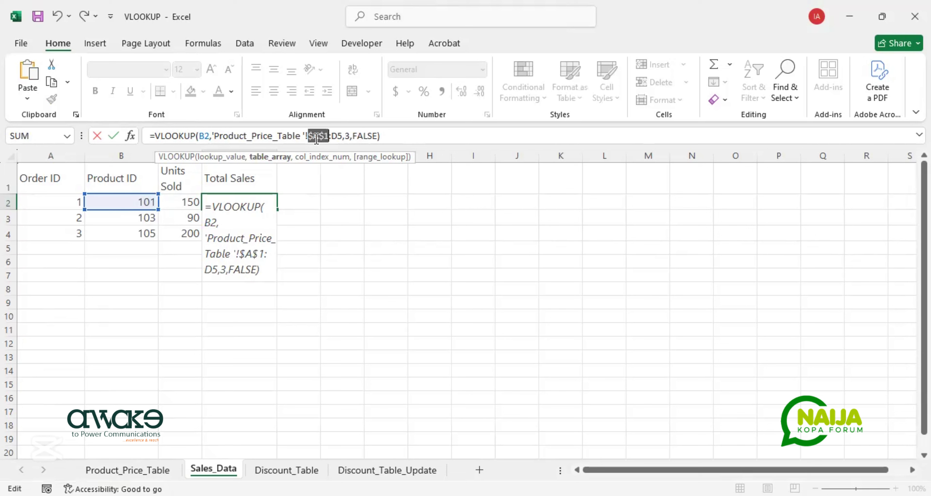
pyautogui.click(337, 139)
pyautogui.press('F4')
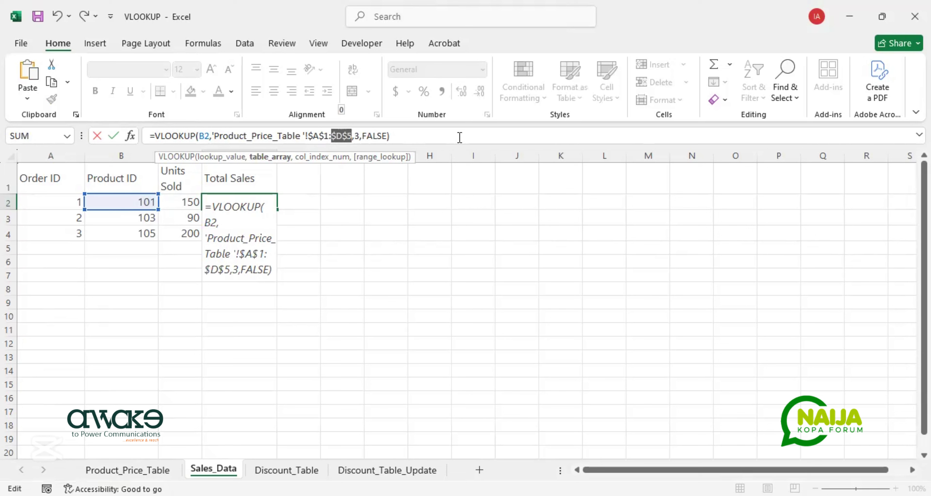
pyautogui.press('Return')
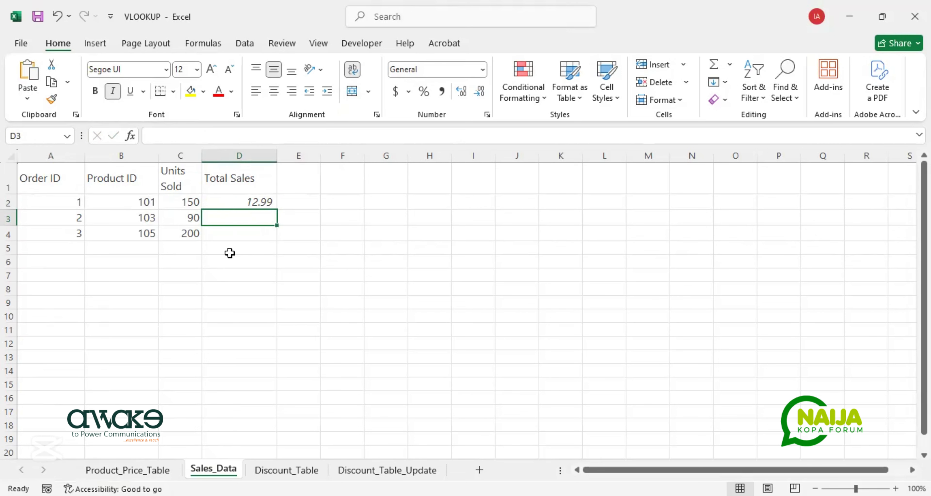
pyautogui.click(240, 197)
pyautogui.moveTo(276, 210); pyautogui.dragTo(276, 241)
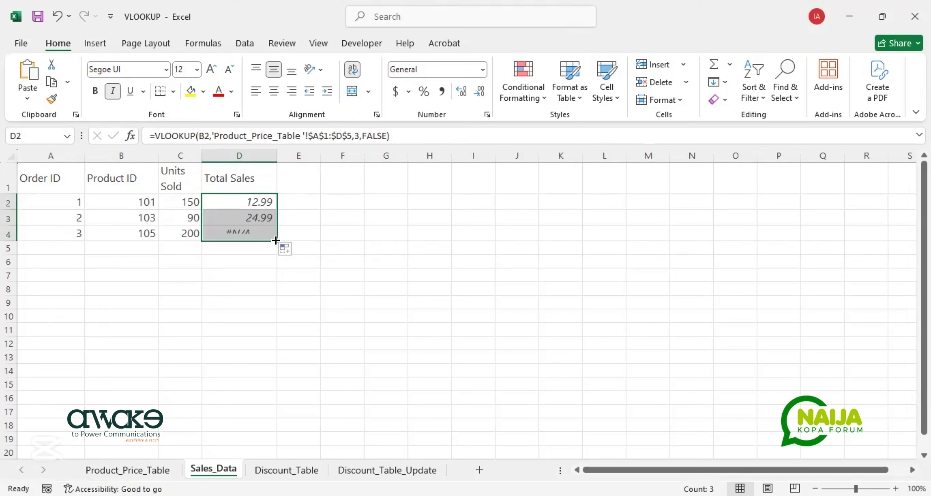
# Check order 3's product ID against Product_Price_Table and change it in cell B4 of Sales_Data to 104
pyautogui.click(253, 236)
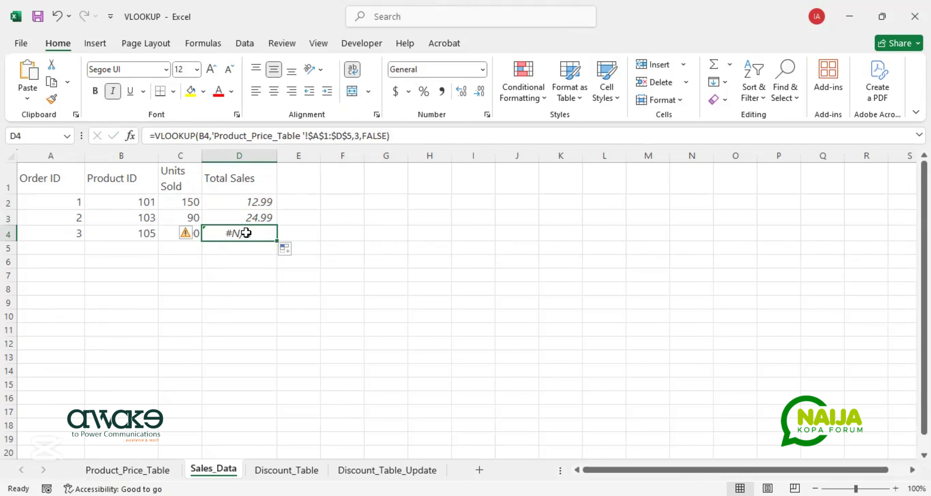
pyautogui.click(135, 471)
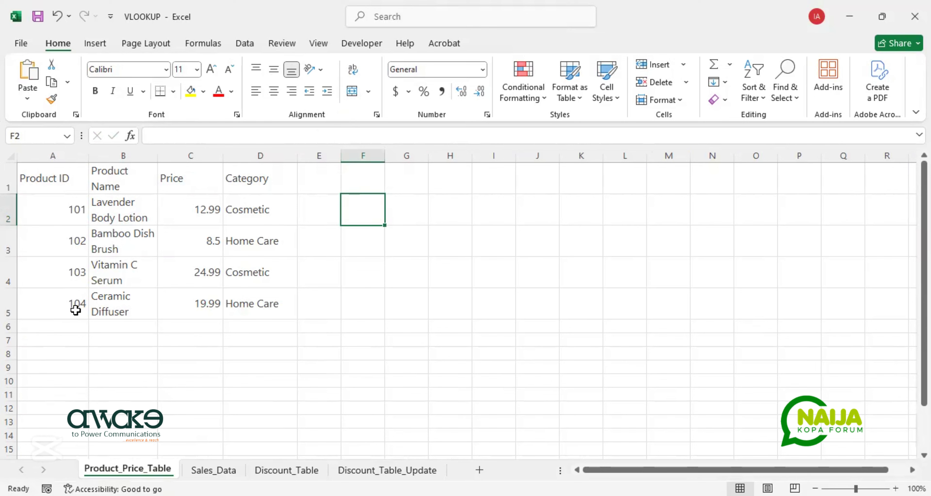
pyautogui.click(222, 472)
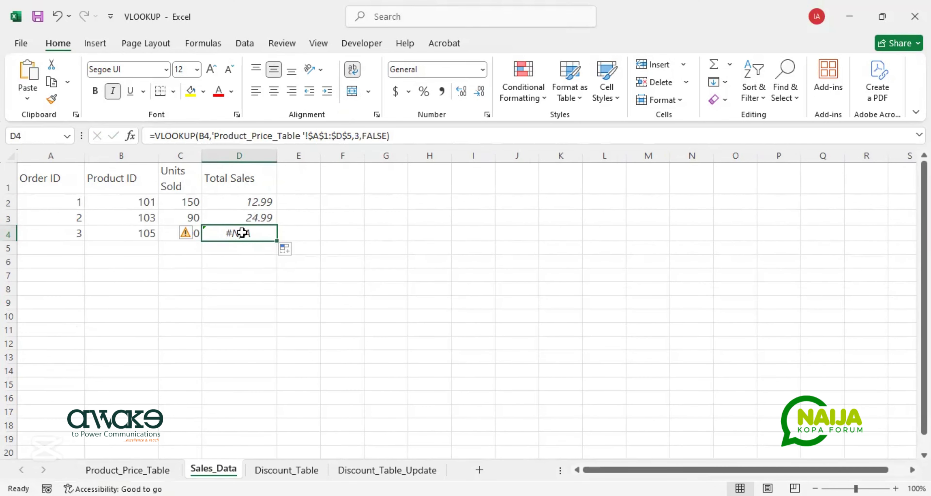
pyautogui.click(149, 233)
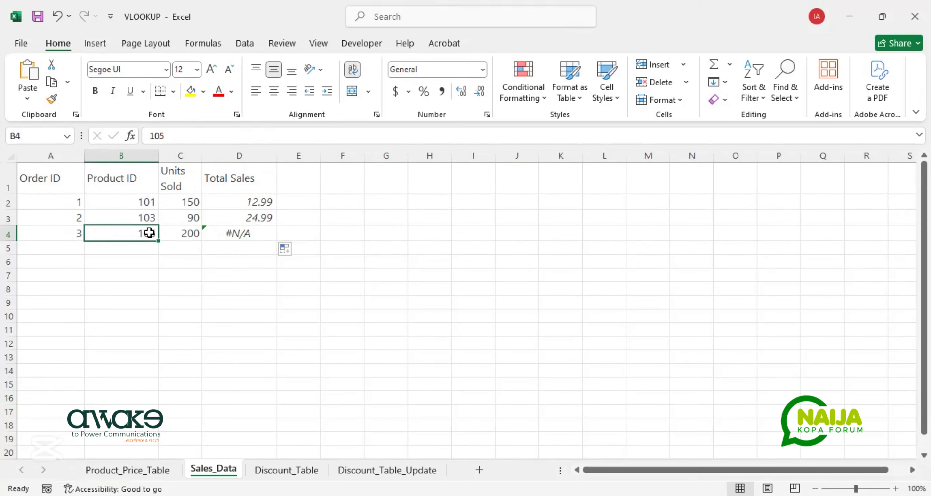
pyautogui.click(190, 138)
pyautogui.press('BackSpace')
pyautogui.write('4')
pyautogui.press('Return')
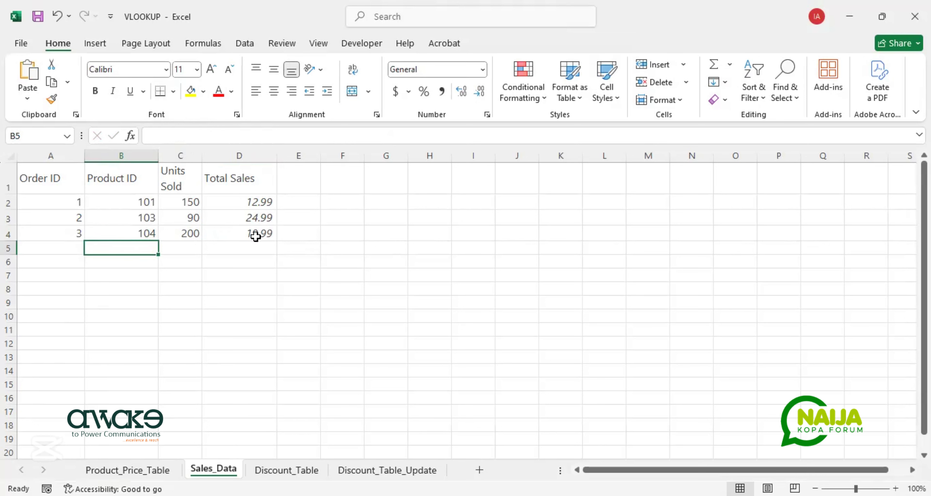
pyautogui.click(139, 227)
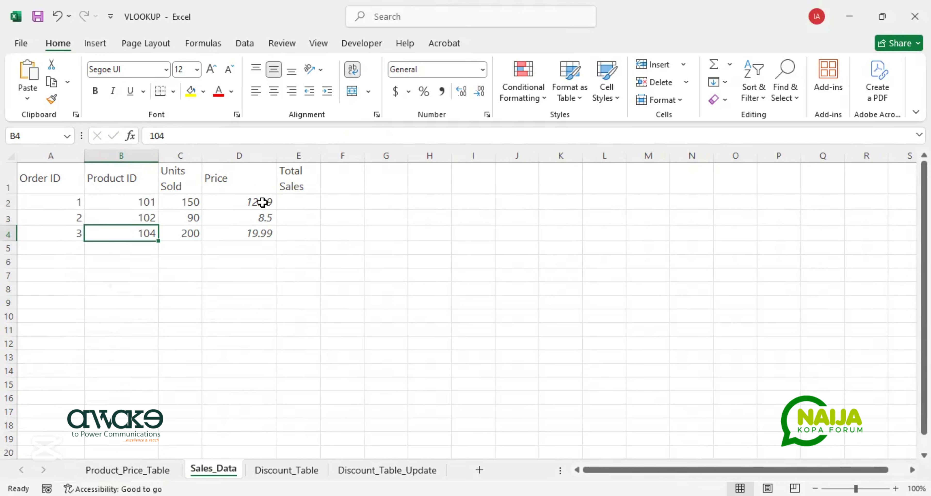
# In cell E2, calculate total sales as =C2*D2 and fill the formula down to E4
pyautogui.click(290, 203)
pyautogui.write('=')
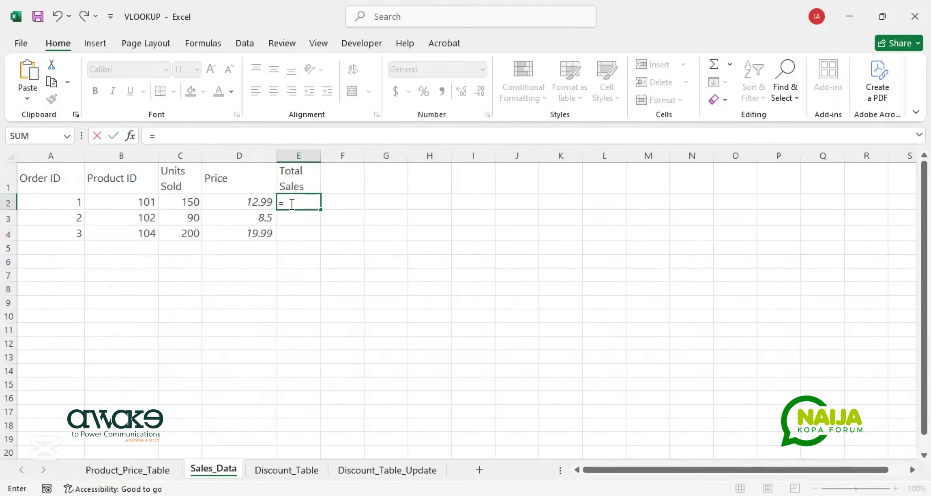
pyautogui.click(176, 201)
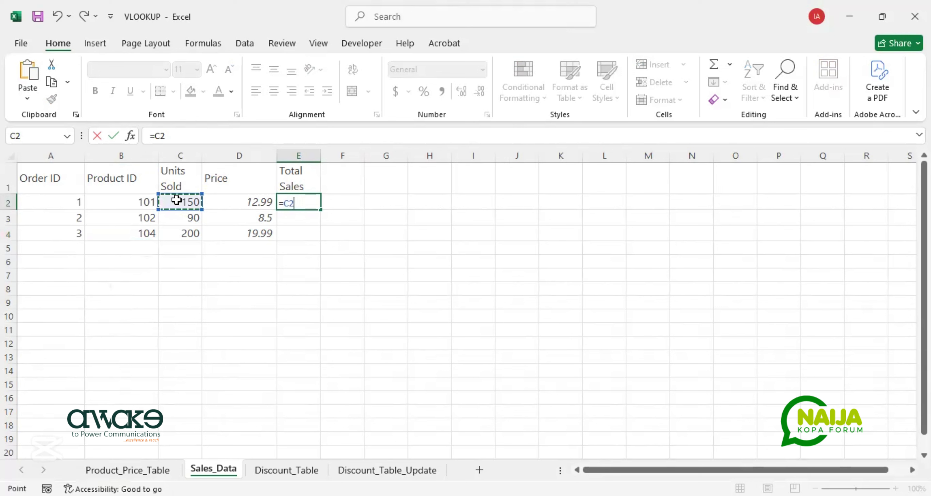
pyautogui.write('*')
pyautogui.click(229, 200)
pyautogui.press('Return')
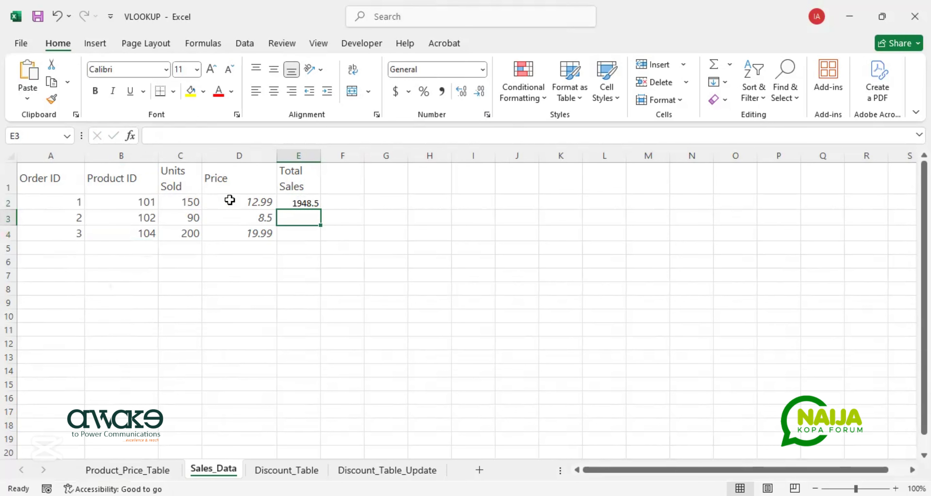
pyautogui.click(298, 202)
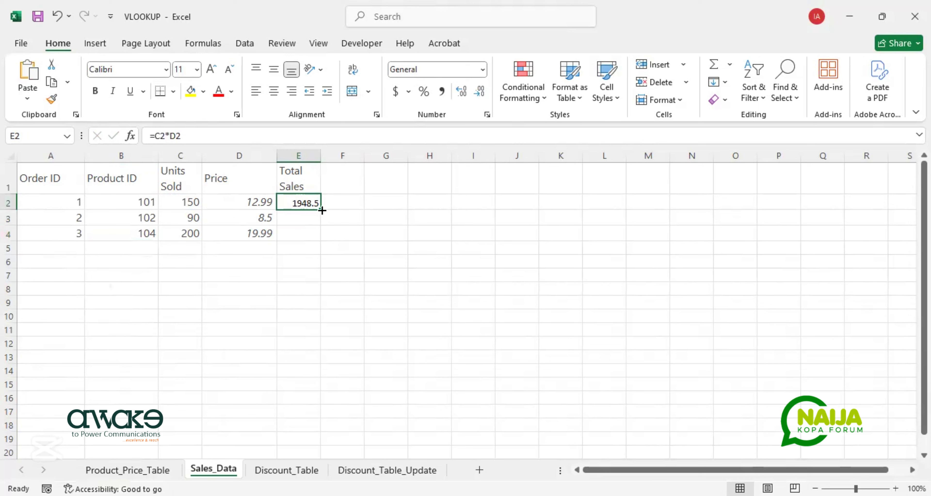
pyautogui.moveTo(321, 212); pyautogui.dragTo(321, 238)
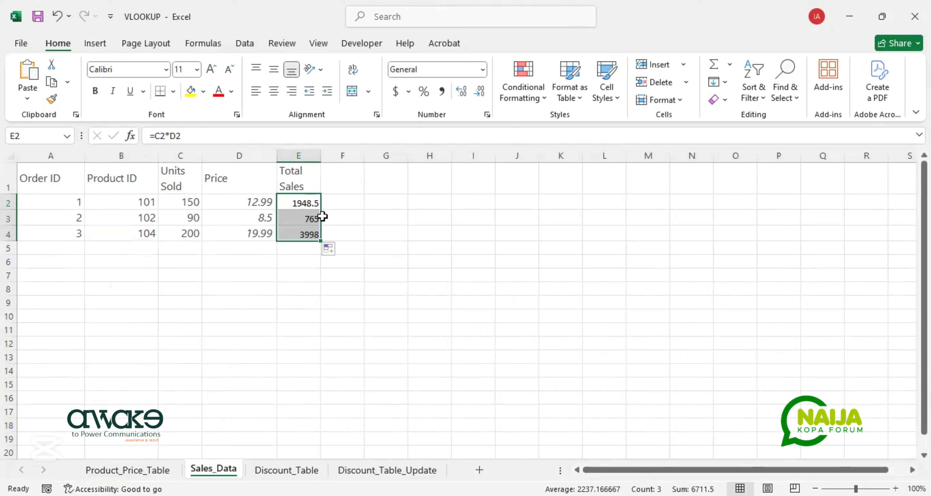
# Review the product IDs in B2:B4 and the VLOOKUP formula in D3, and change order 2's product ID in B3 to 103
pyautogui.click(132, 203)
pyautogui.press('Down')
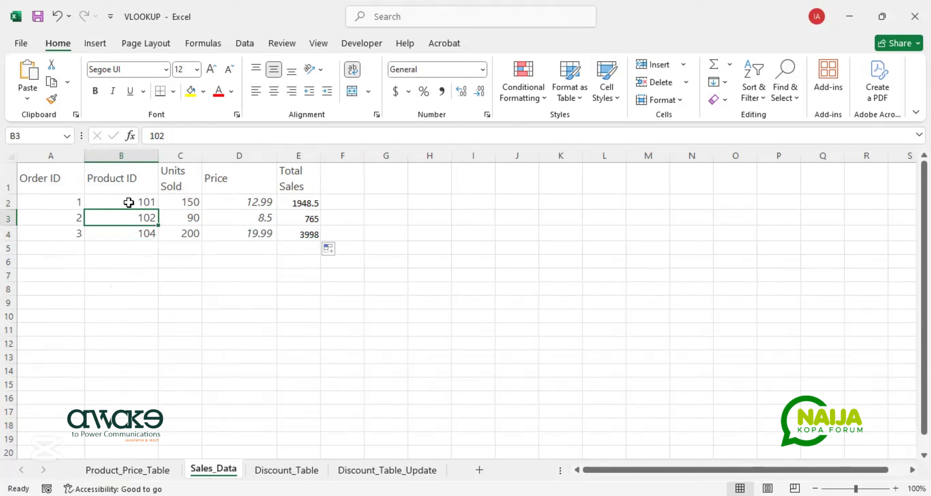
pyautogui.moveTo(129, 199); pyautogui.dragTo(128, 238)
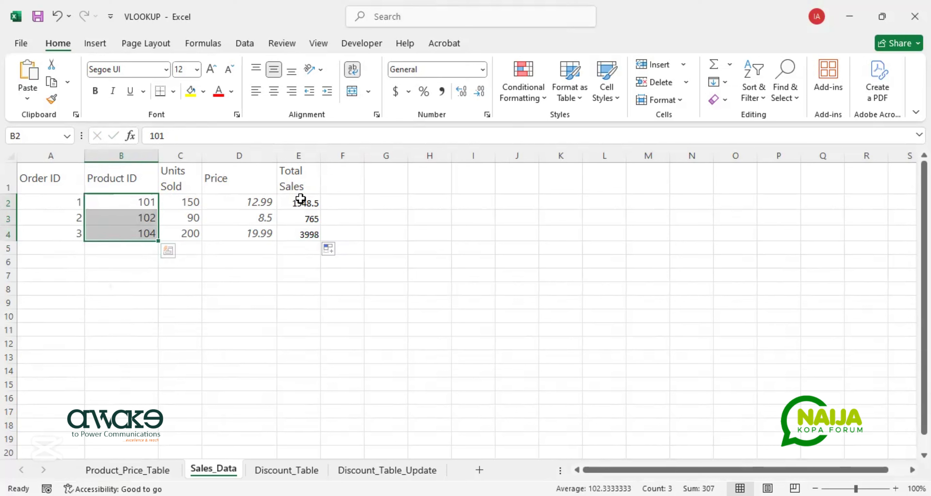
pyautogui.click(295, 216)
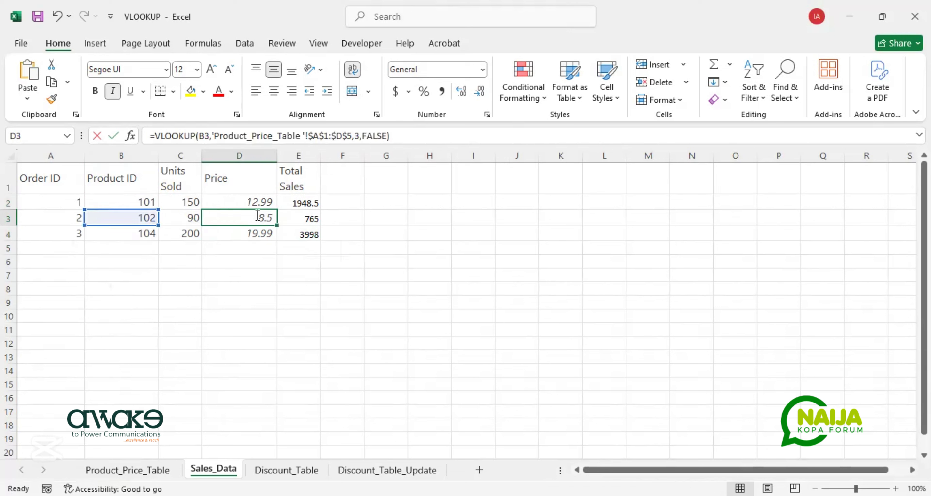
pyautogui.doubleClick(258, 216)
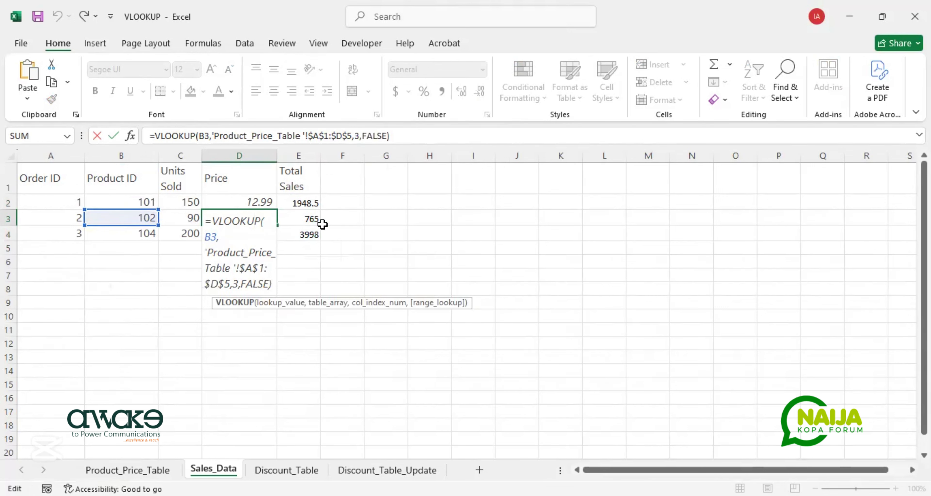
pyautogui.hotkey('ctrl', 'Return')
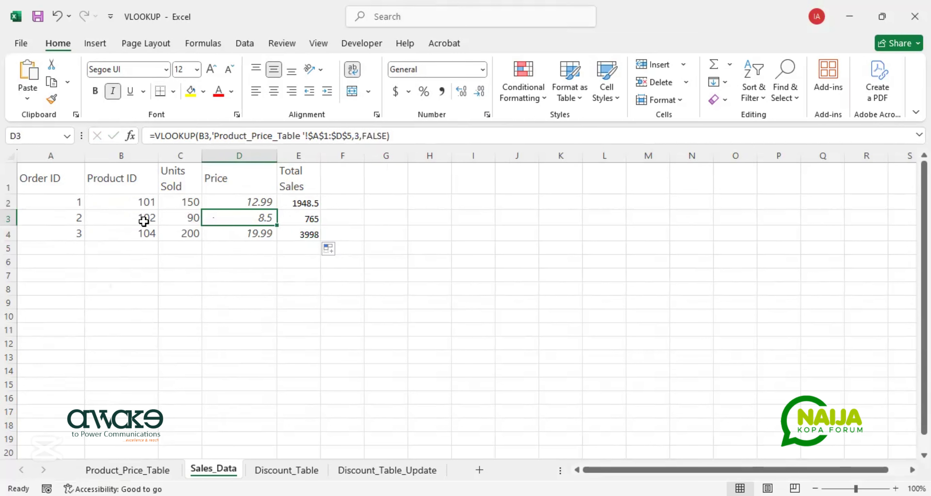
pyautogui.click(139, 217)
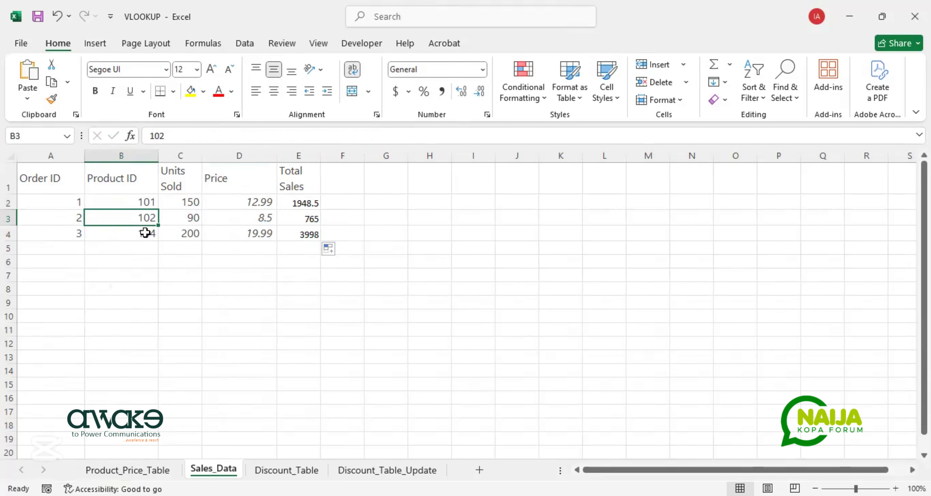
pyautogui.write('10')
pyautogui.press('Return')
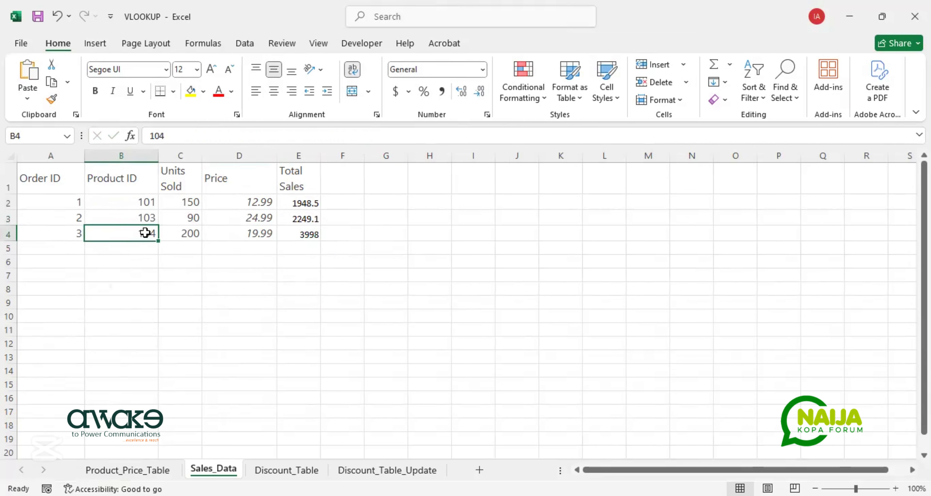